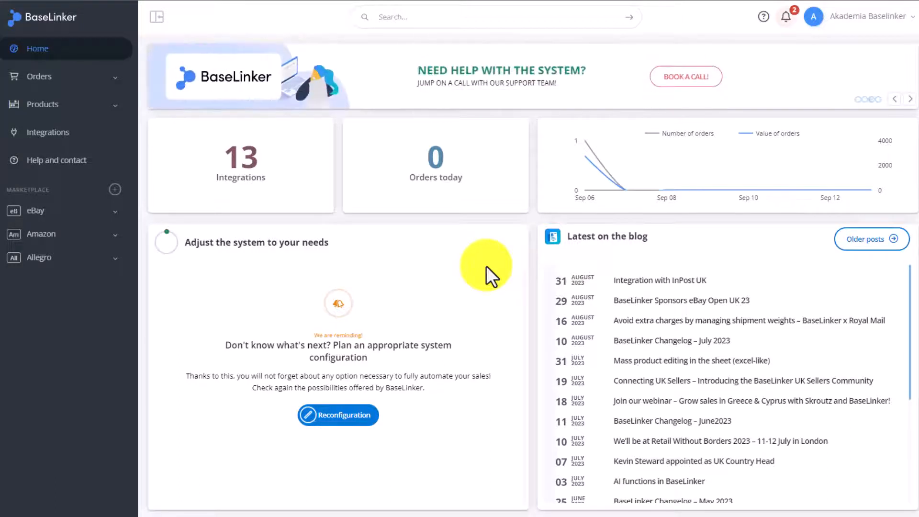
- Open the automatic price update settings of the connected Amazon account from the integrations overview
left_click(90, 135)
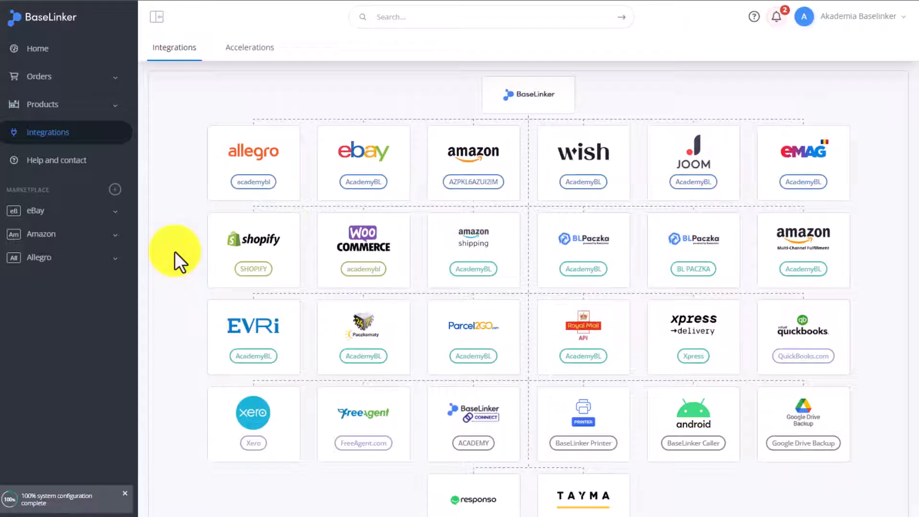
left_click(494, 175)
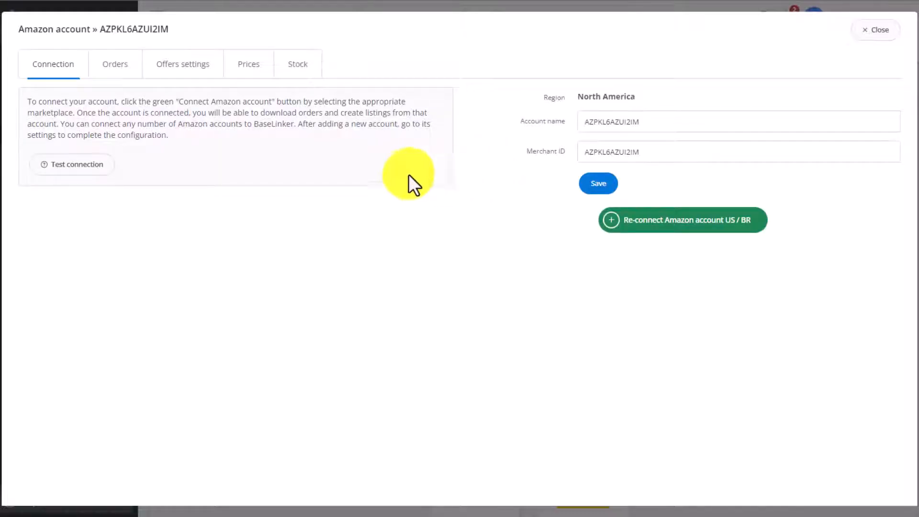
left_click(248, 66)
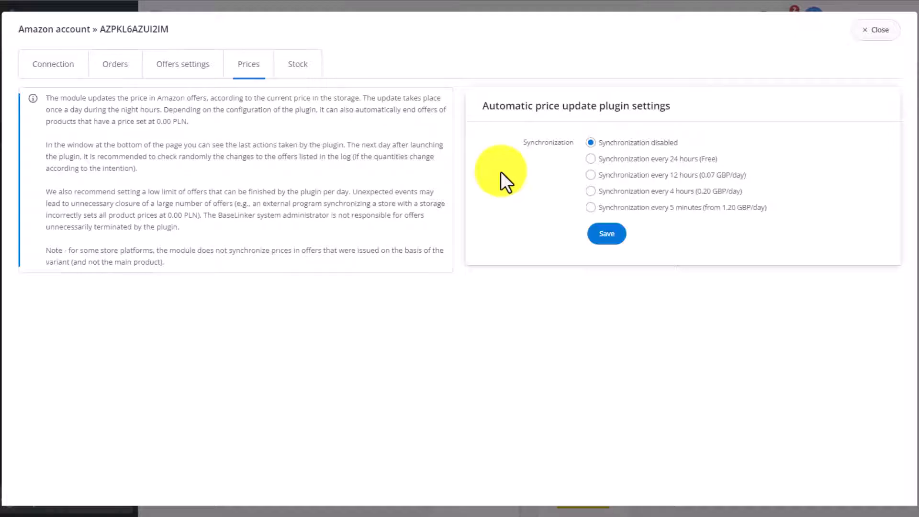
- Set the Amazon price synchronization to every 24 hours (Free)
left_click(709, 159)
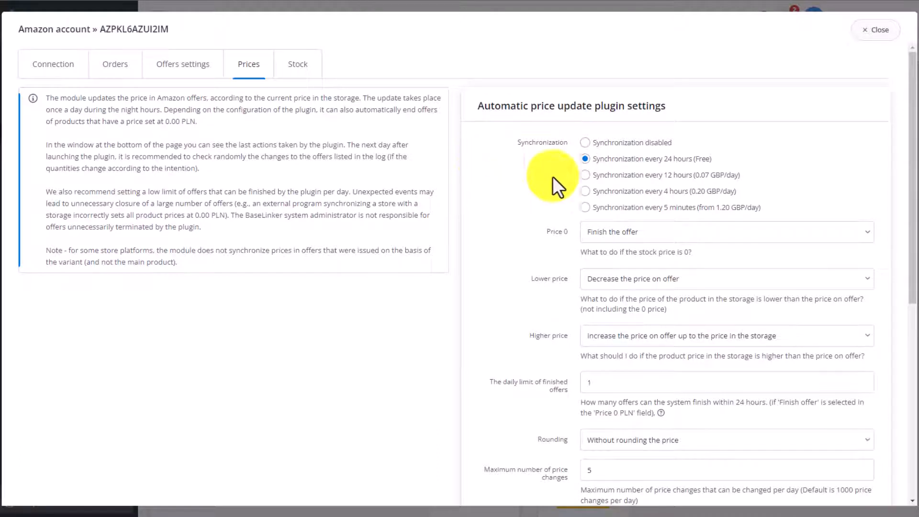
left_click(700, 176)
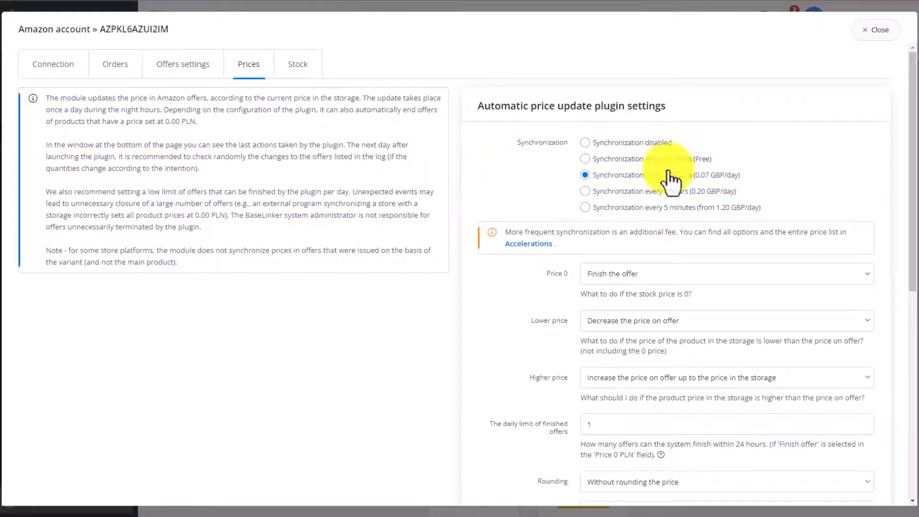
left_click(680, 158)
- Set the zero-price action to "Finish the offer" and the lower-price action to "Decrease the price on offer"
scroll(472, 167, "down", 2)
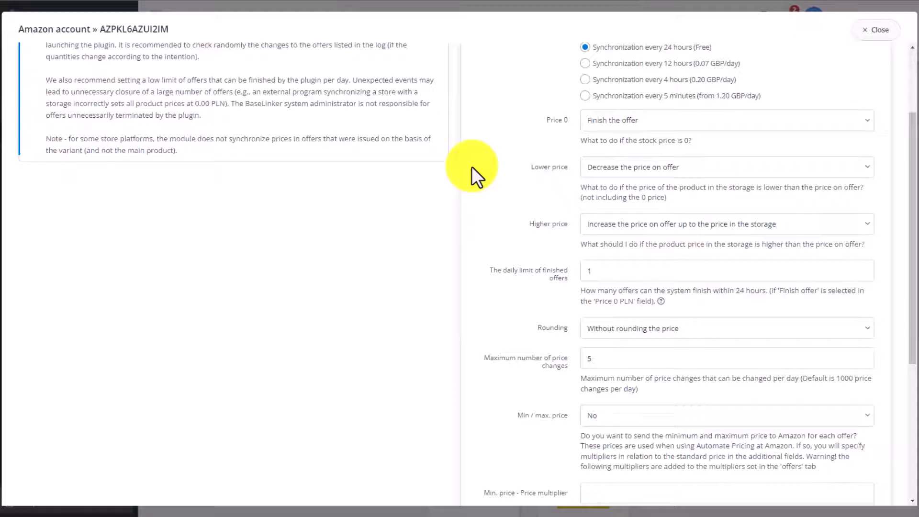
left_click(684, 126)
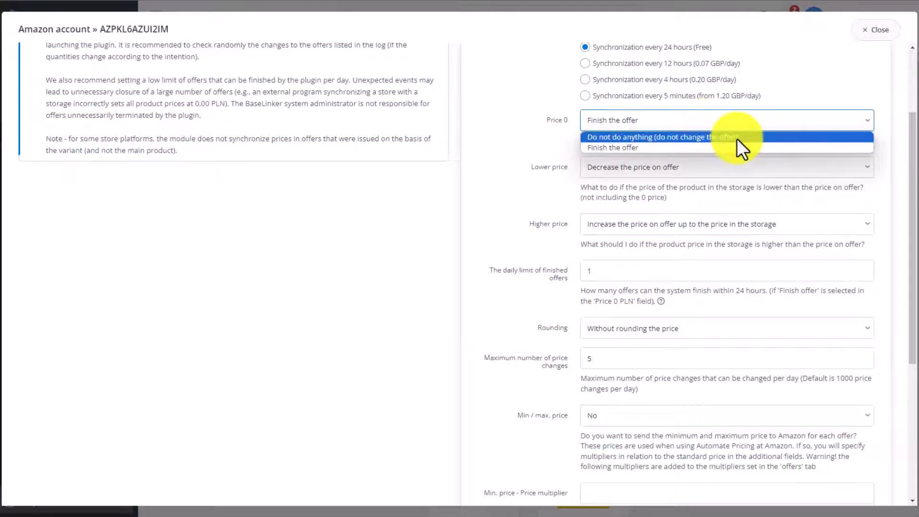
left_click(662, 147)
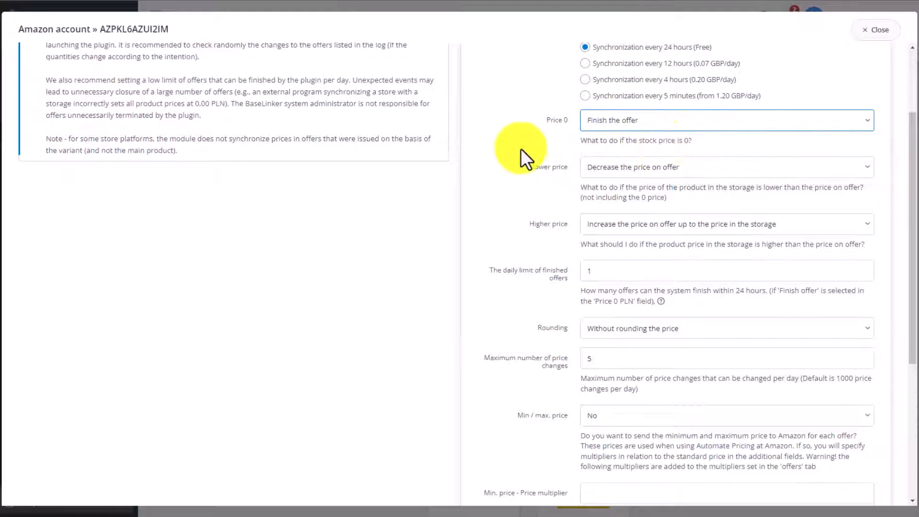
left_click(767, 165)
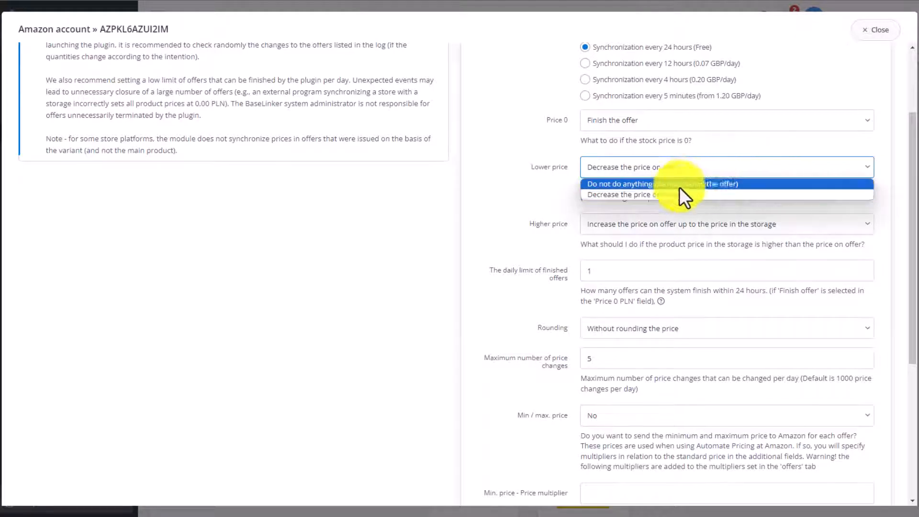
left_click(663, 195)
- Set the higher-price action to "Increase the price on offer up to the price in the storage" and the daily limit of finished offers to 100
scroll(461, 201, "down", 1)
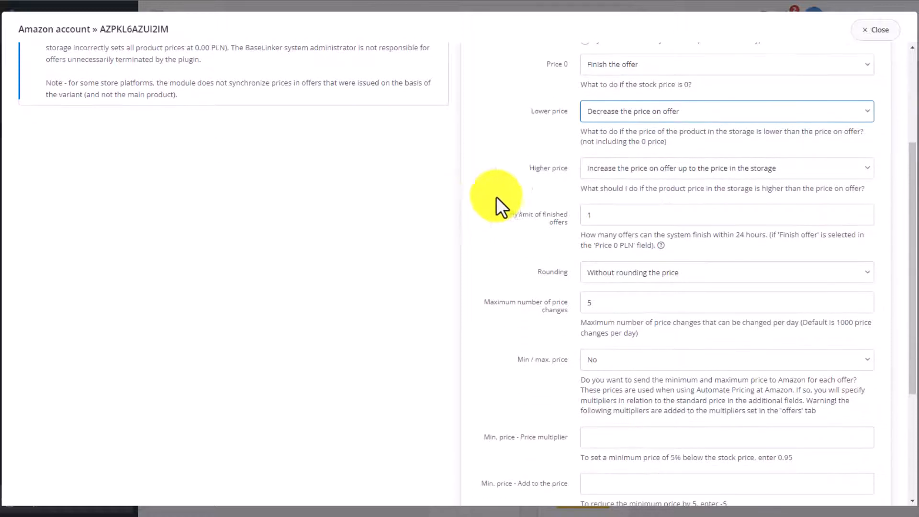
left_click(704, 173)
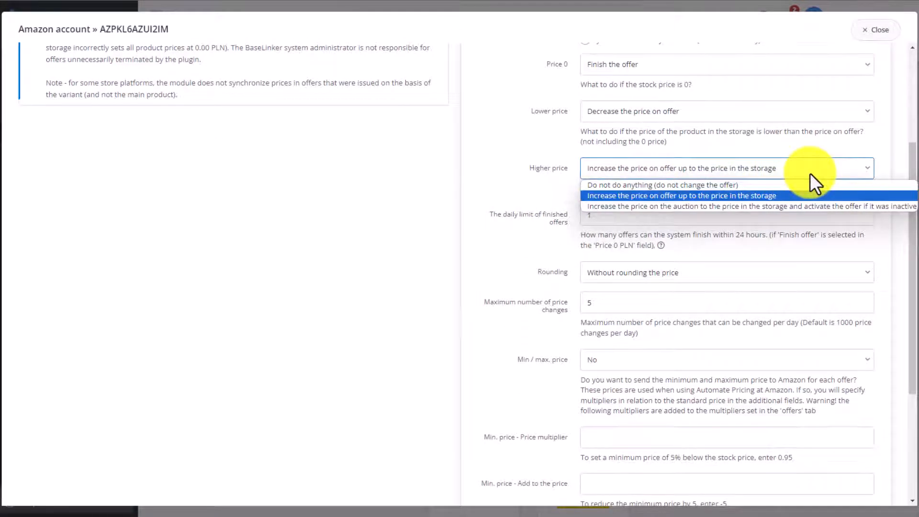
left_click(703, 194)
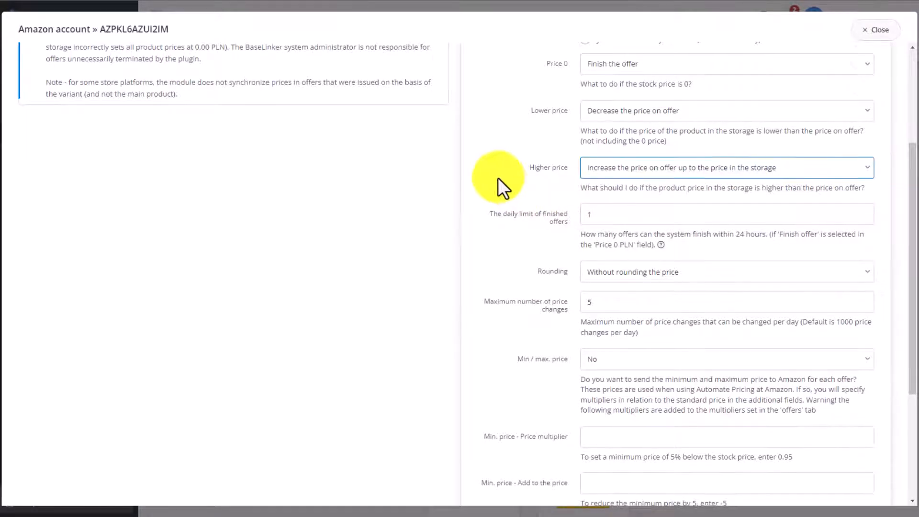
scroll(498, 177, "down", 1)
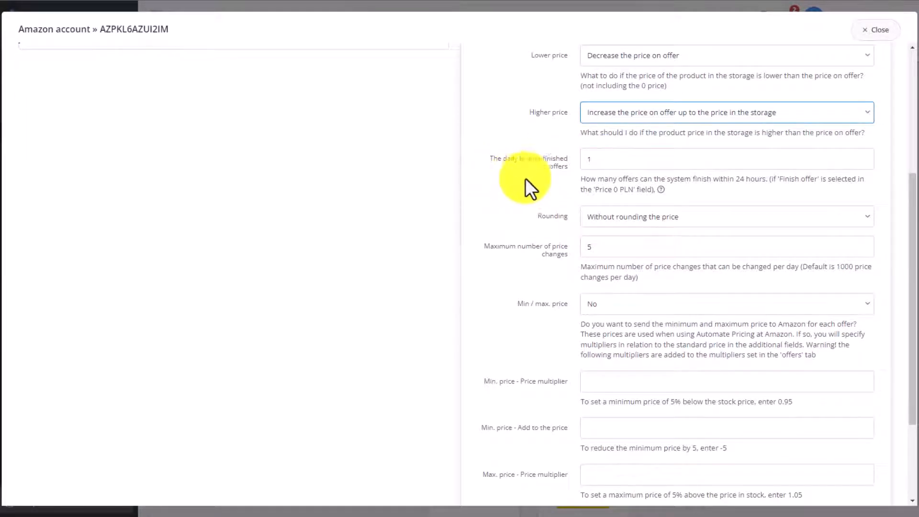
left_click(618, 163)
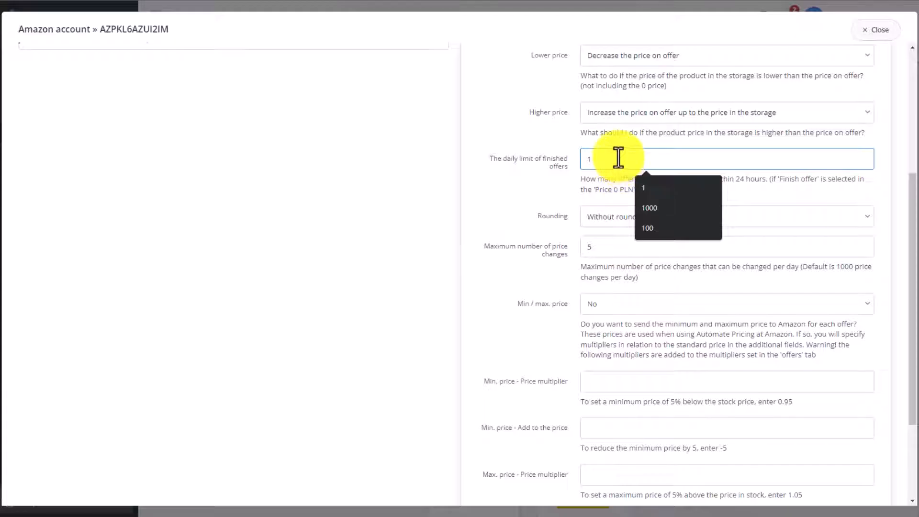
type("00")
left_click(495, 183)
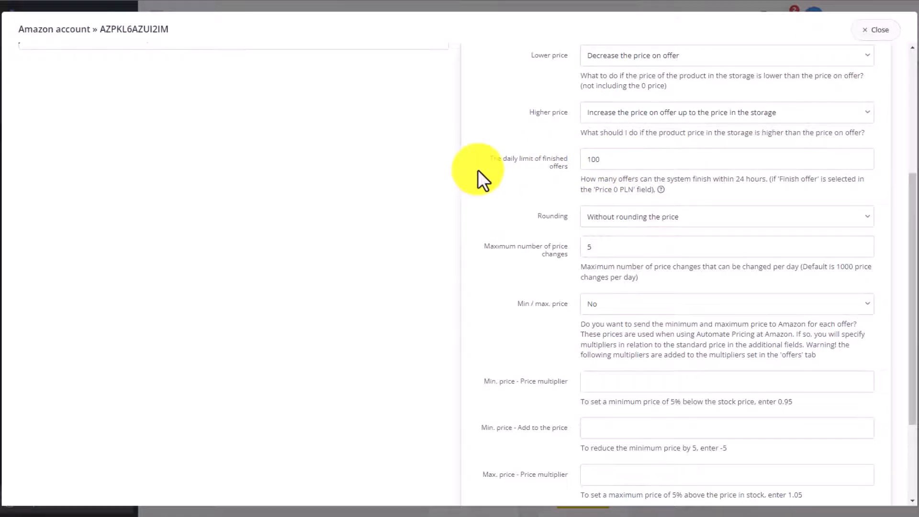
- Choose "Without rounding the price" for rounding and save the price update settings
left_click(757, 220)
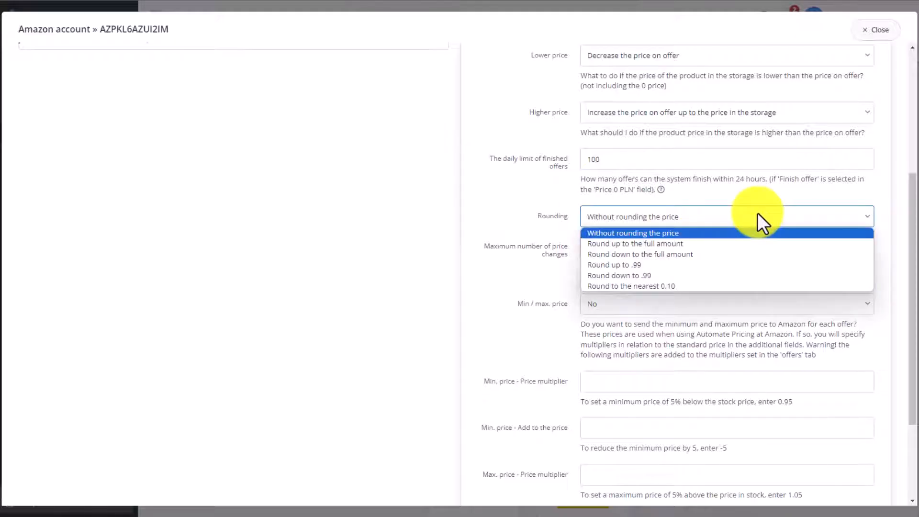
left_click(758, 214)
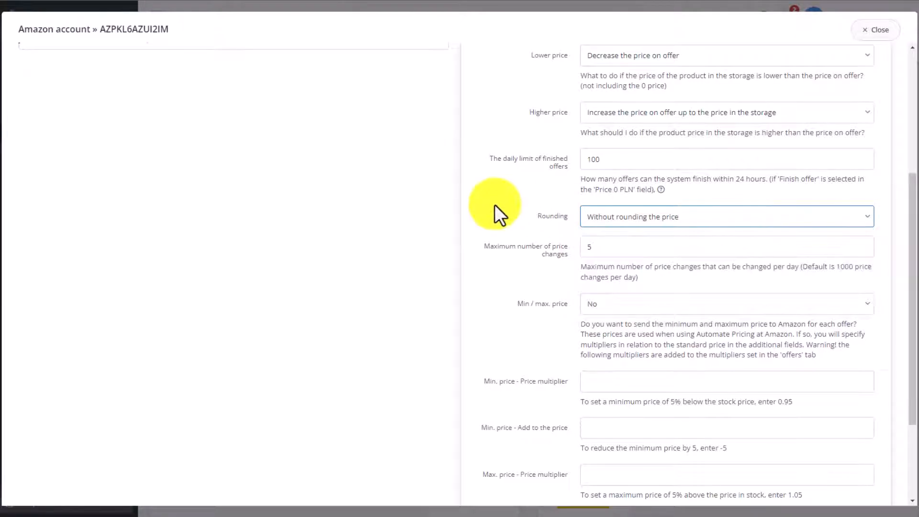
left_click(203, 17)
scroll(211, 21, "down", 1)
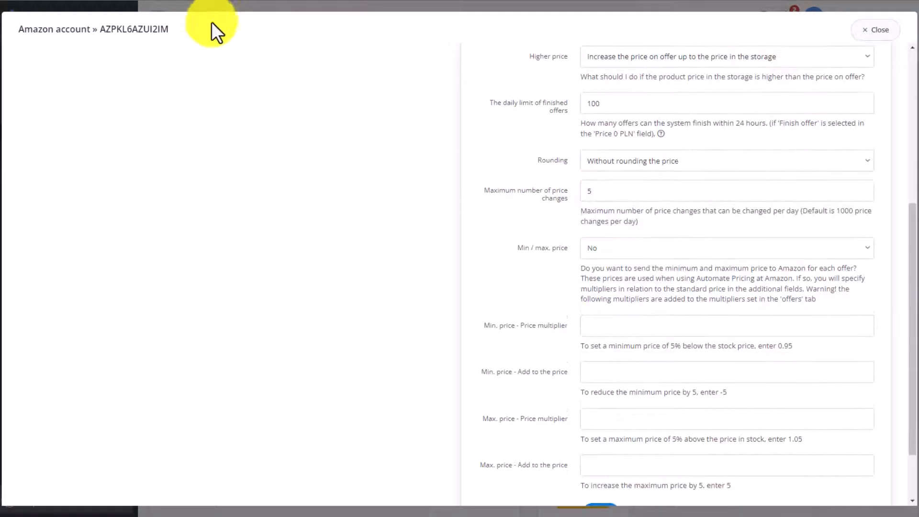
scroll(604, 445, "down", 2)
left_click(602, 436)
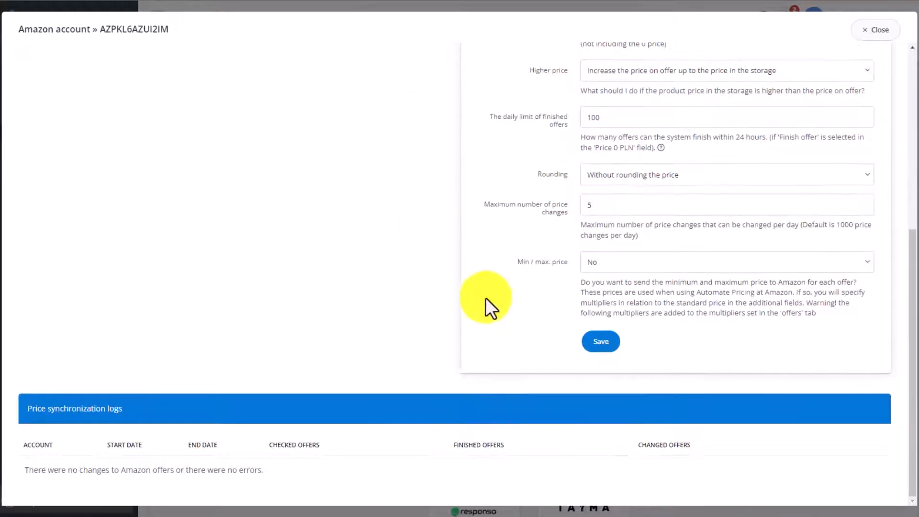
- Set the Amazon account's stock quantity synchronization to every 8 hours (Free) and review its options
left_click(298, 66)
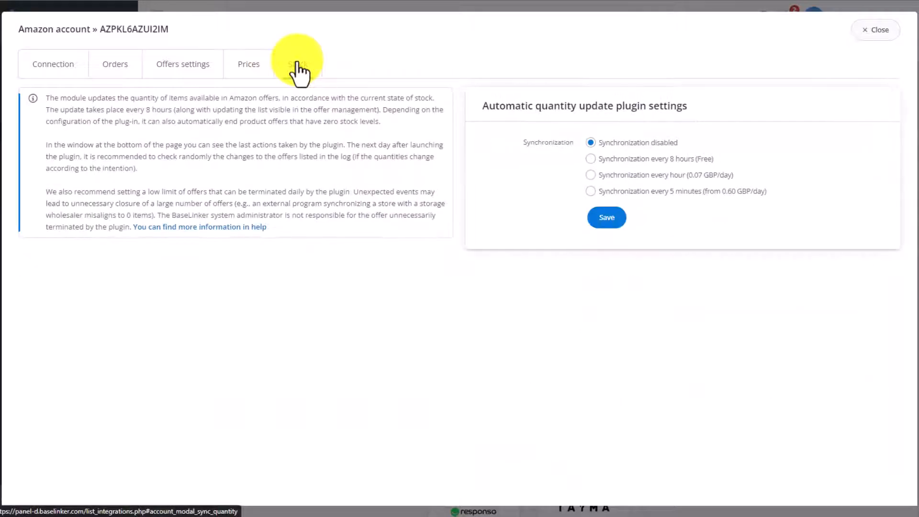
left_click(659, 160)
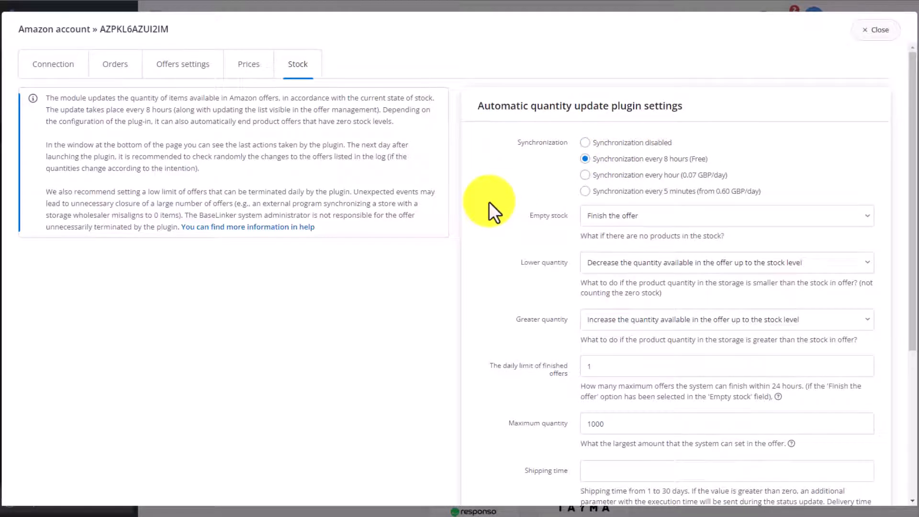
scroll(489, 202, "down", 5)
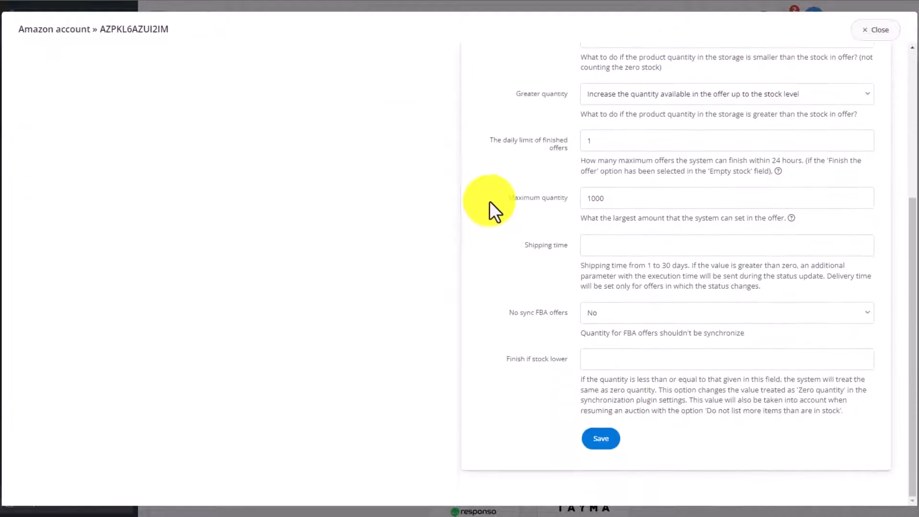
scroll(489, 200, "up", 4)
scroll(490, 200, "up", 1)
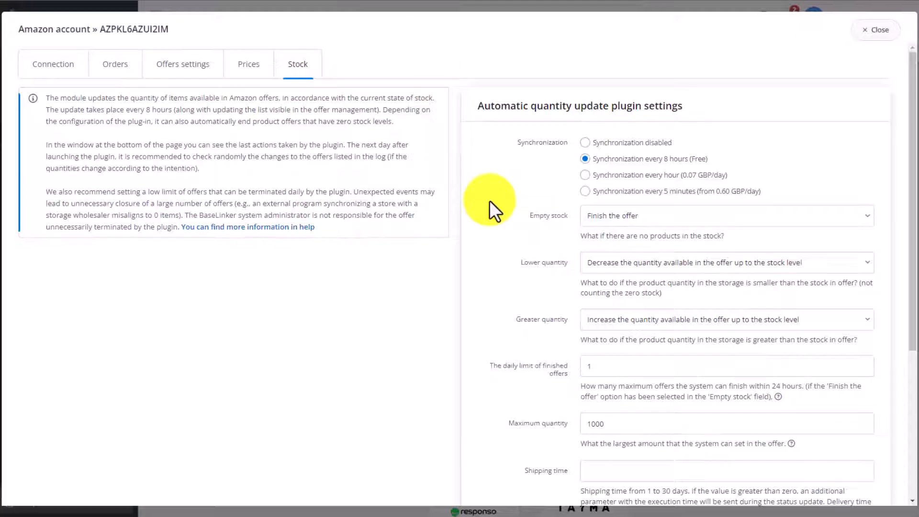
- Set the empty-stock action to "Finish the offer" and the lower-quantity action to "Decrease the quantity available in the offer up to the stock level"
left_click(728, 218)
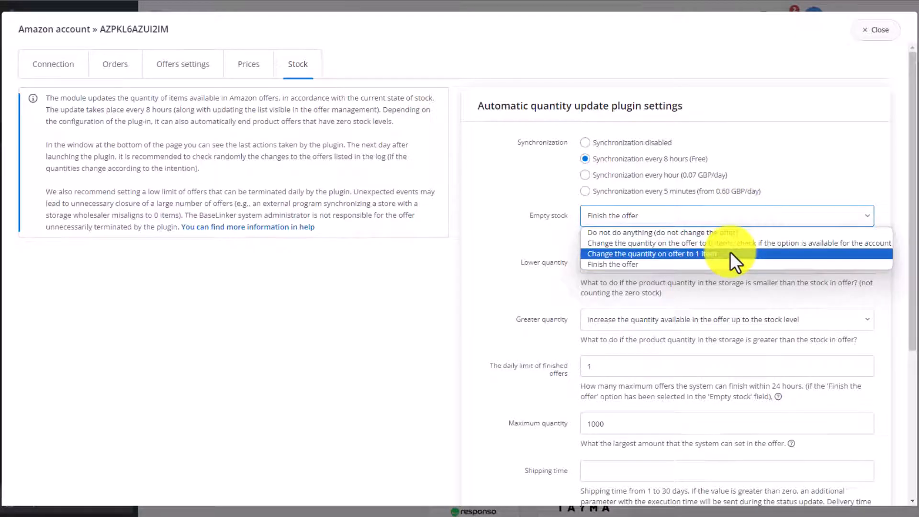
left_click(676, 264)
scroll(485, 255, "down", 1)
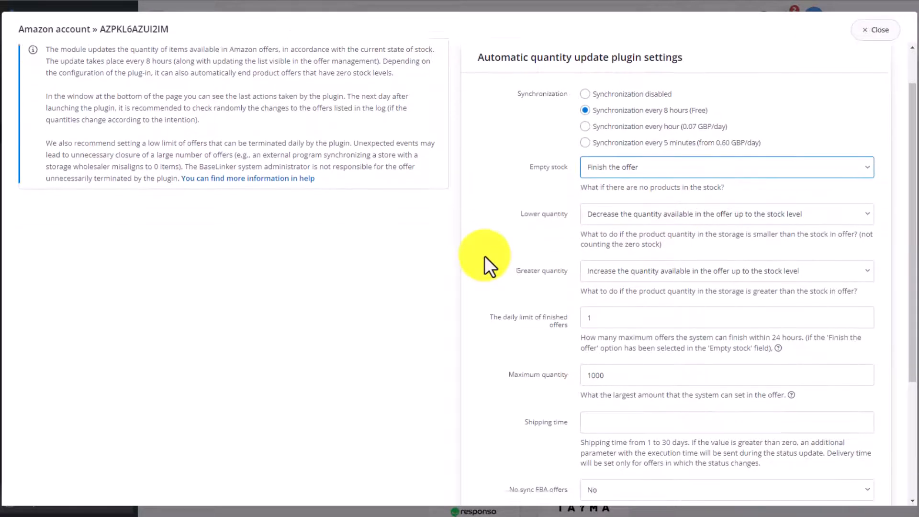
left_click(708, 206)
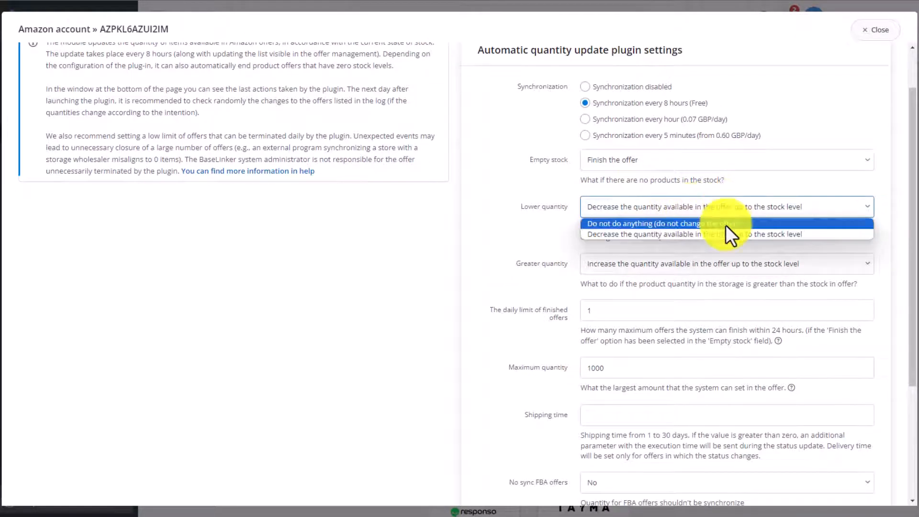
left_click(650, 234)
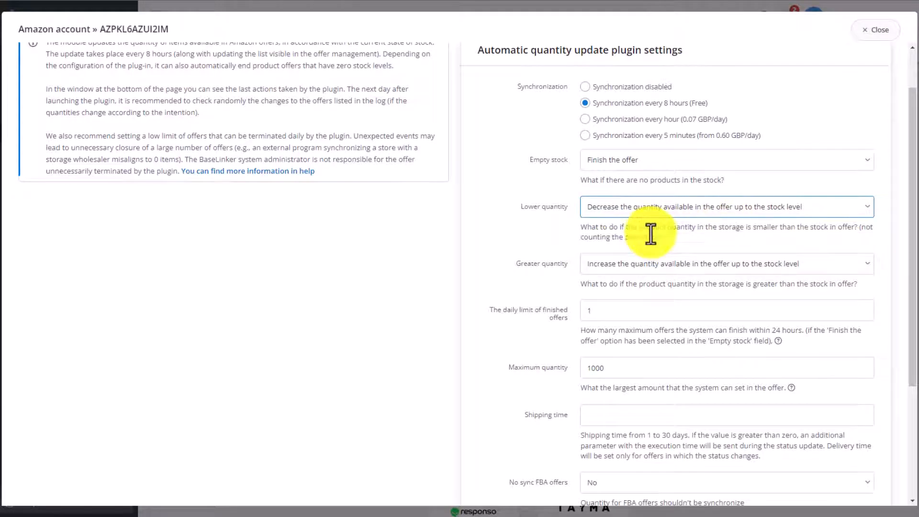
- Set the greater-quantity action to "Increase the quantity available in the offer up to the stock level" and the daily limit of finished offers to 100
scroll(506, 262, "down", 1)
left_click(697, 208)
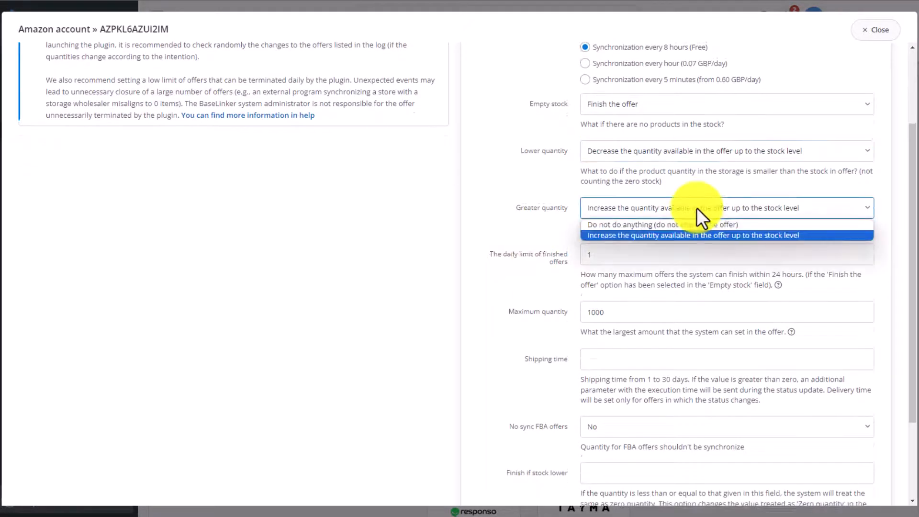
left_click(671, 234)
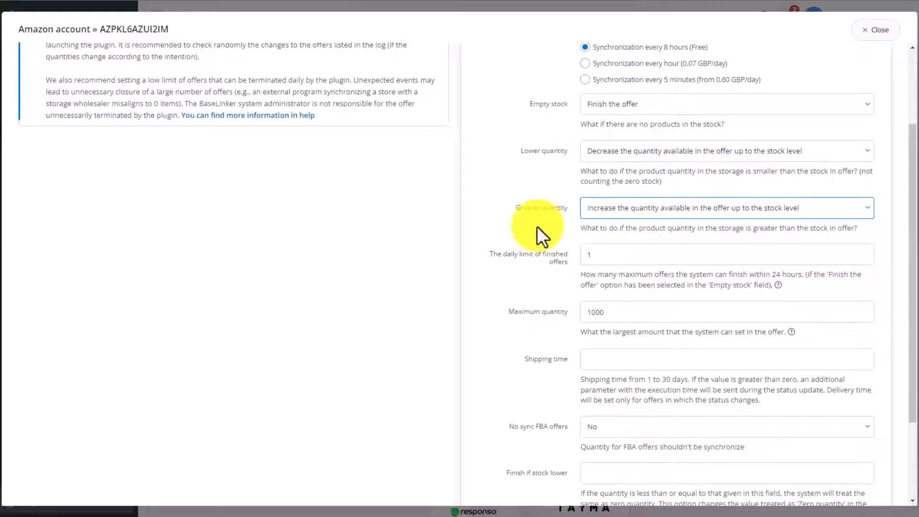
left_click(620, 250)
type("100")
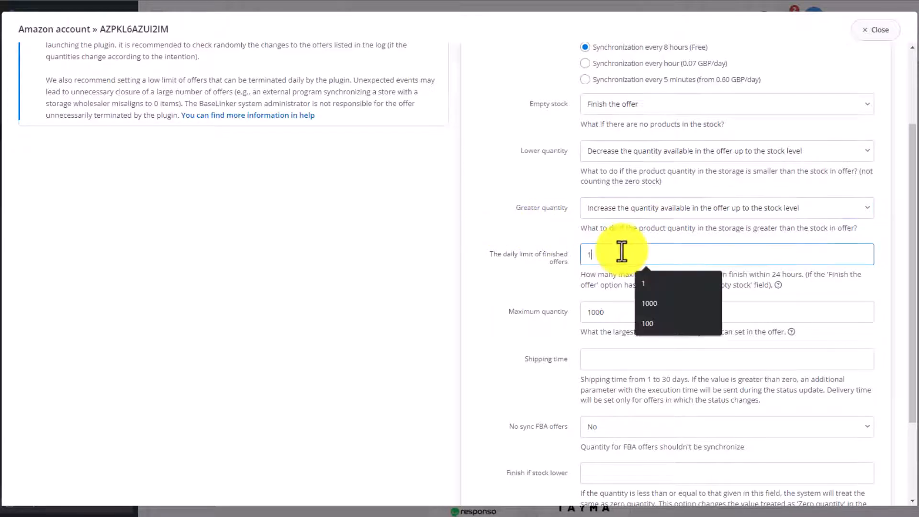
left_click(509, 207)
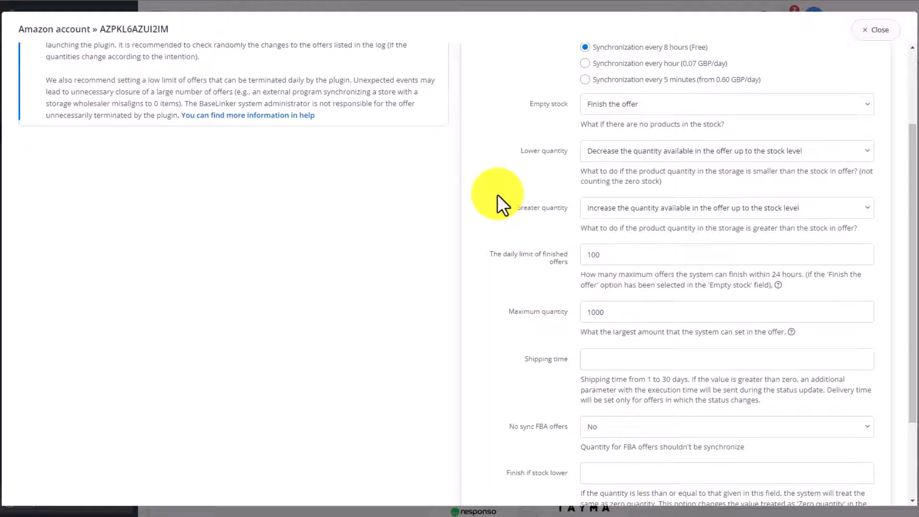
- Set offers to finish at a stock of 10 or lower and save the quantity update settings
scroll(498, 195, "down", 1)
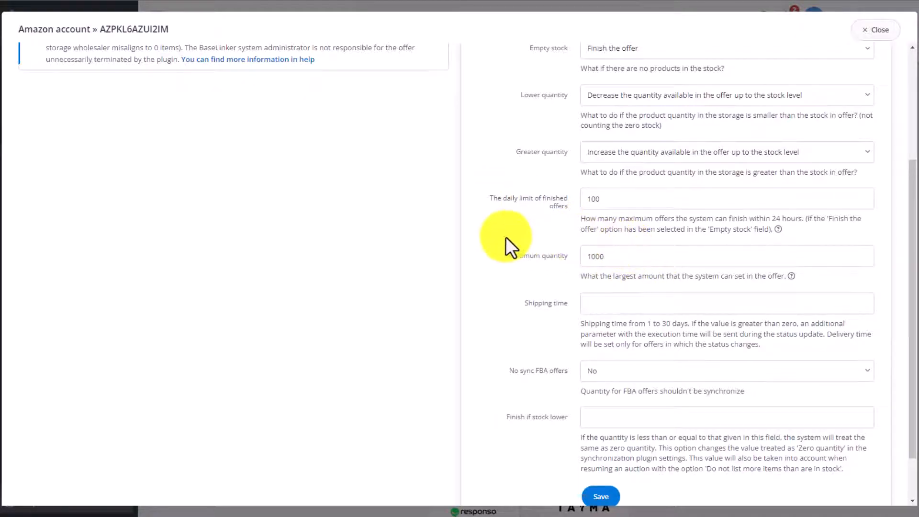
scroll(505, 236, "down", 1)
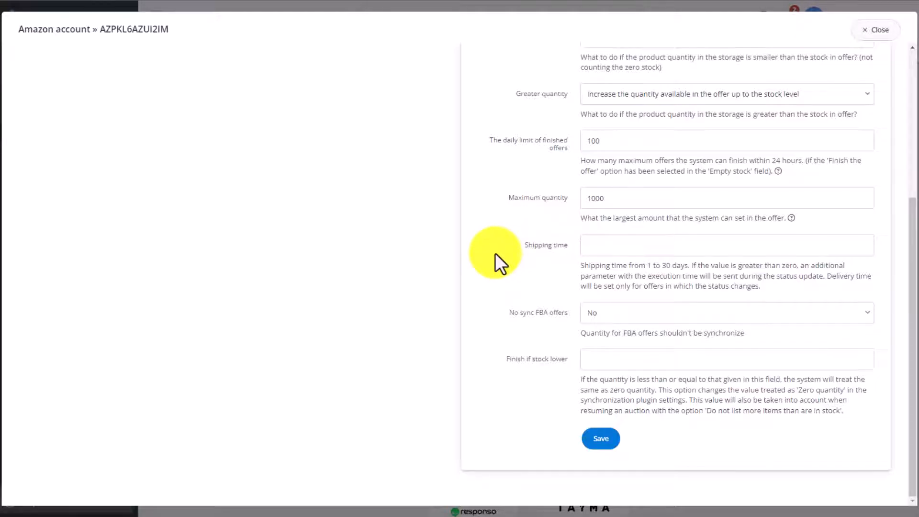
left_click(618, 356)
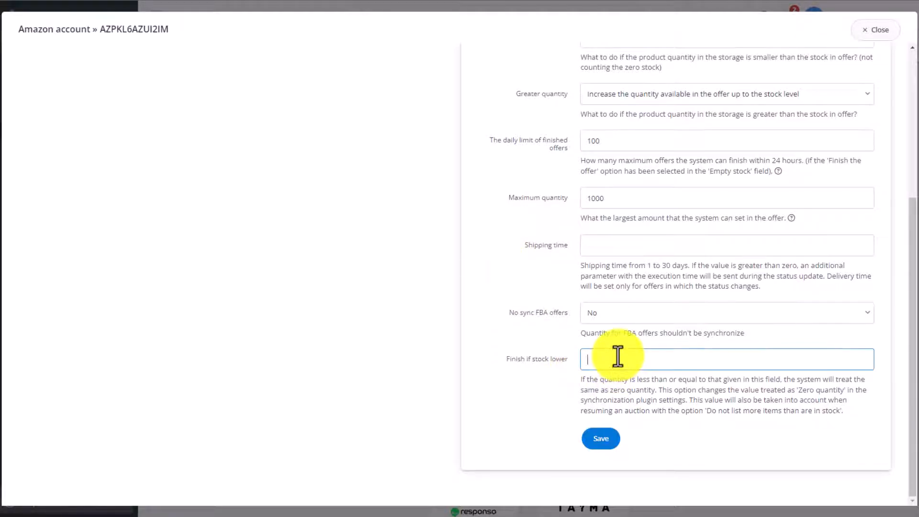
type("10")
left_click(603, 437)
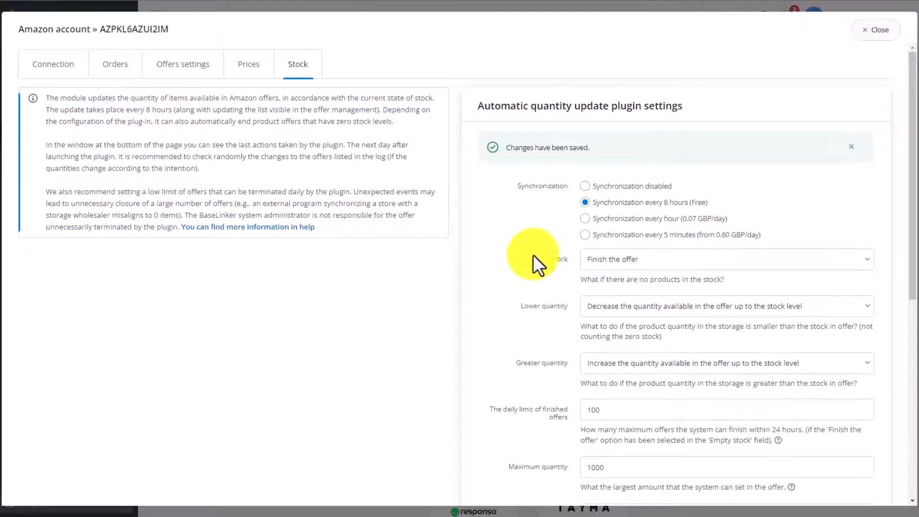
- Leave the Amazon account settings and review the eBay account's price and stock synchronization settings
left_click(873, 31)
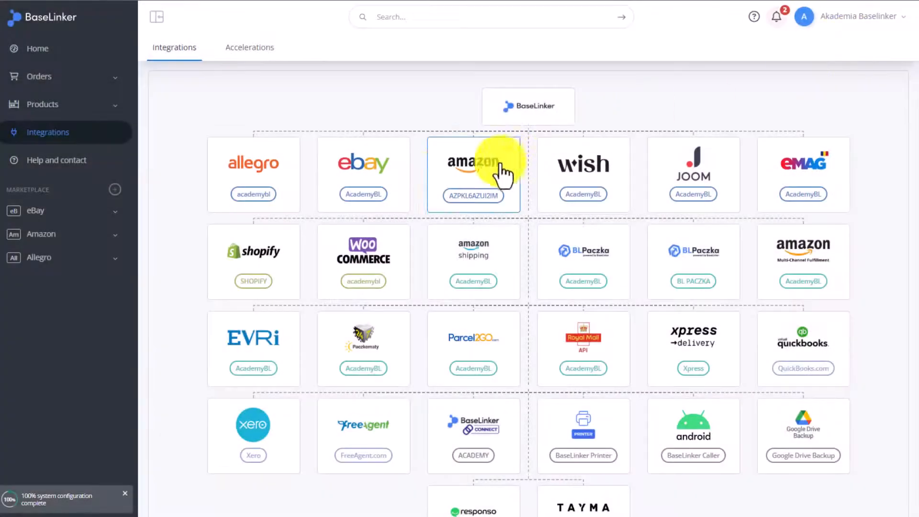
left_click(372, 177)
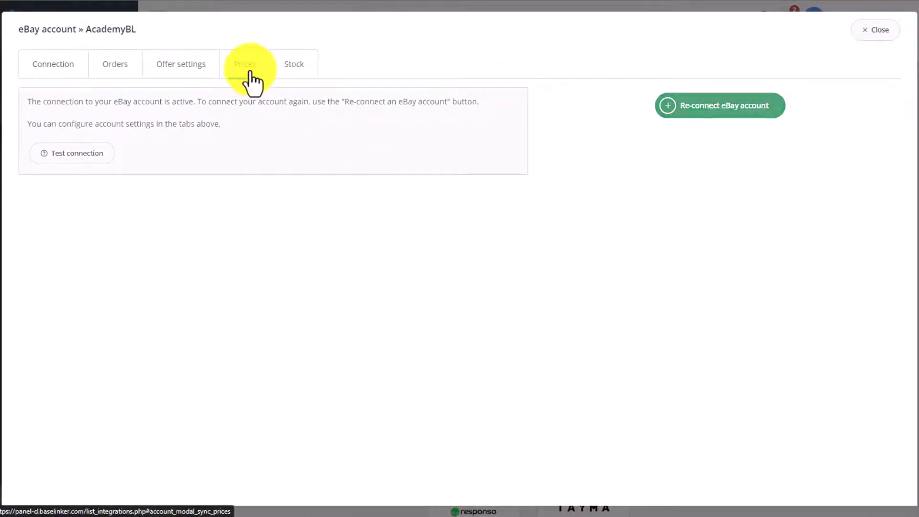
left_click(249, 72)
left_click(294, 71)
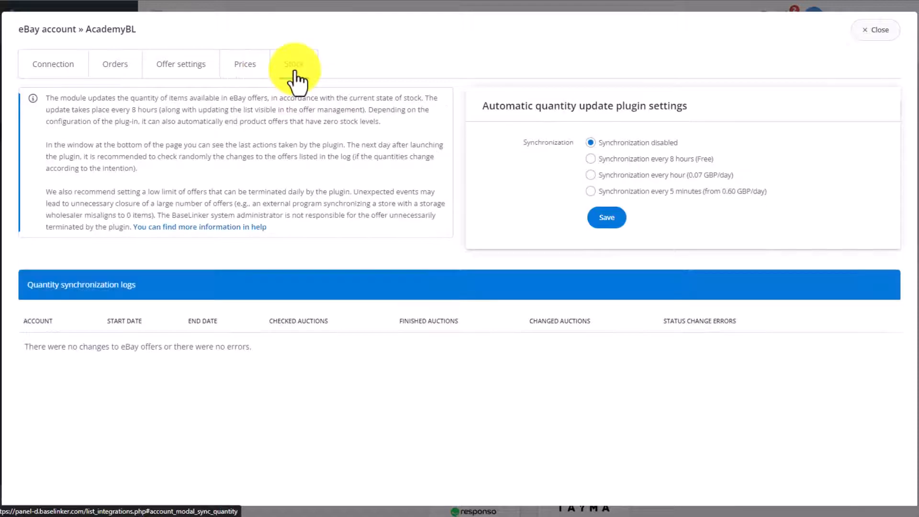
left_click(876, 31)
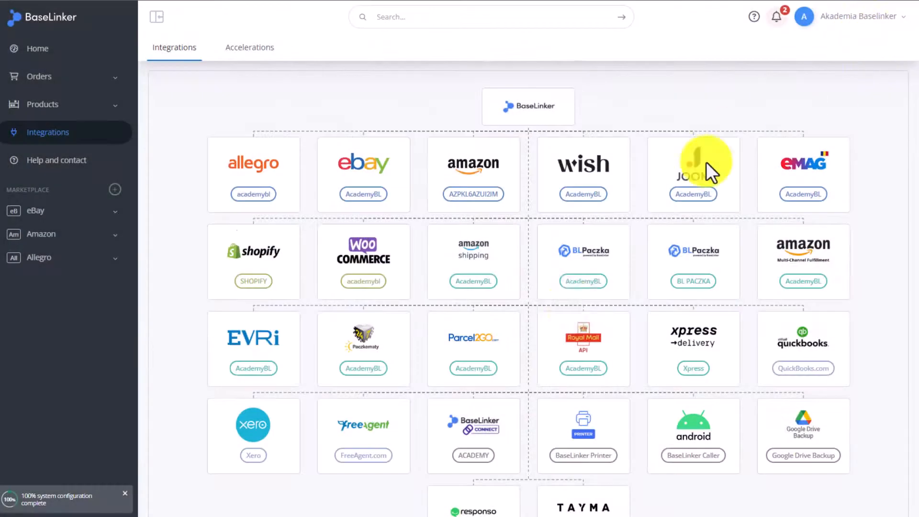
- Review the price and stock synchronization settings of the Tayma.pl wholesaler account
left_click(581, 474)
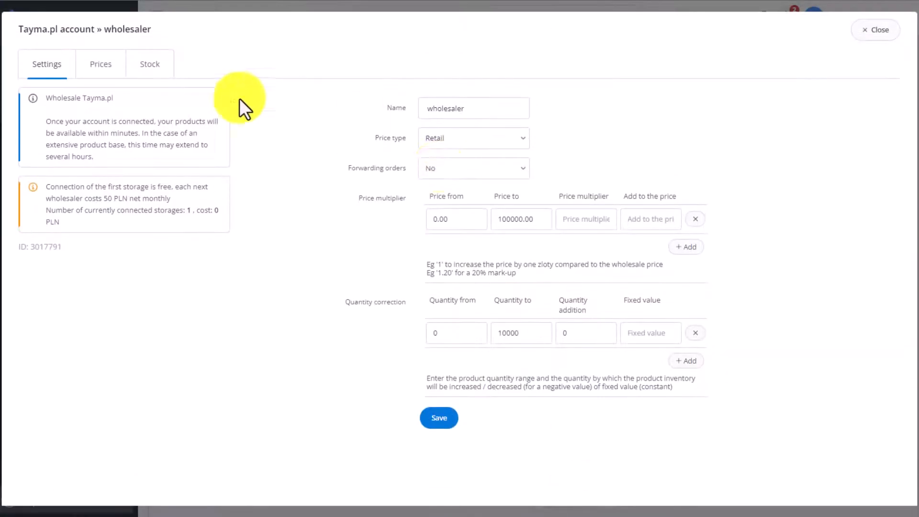
left_click(92, 76)
left_click(144, 77)
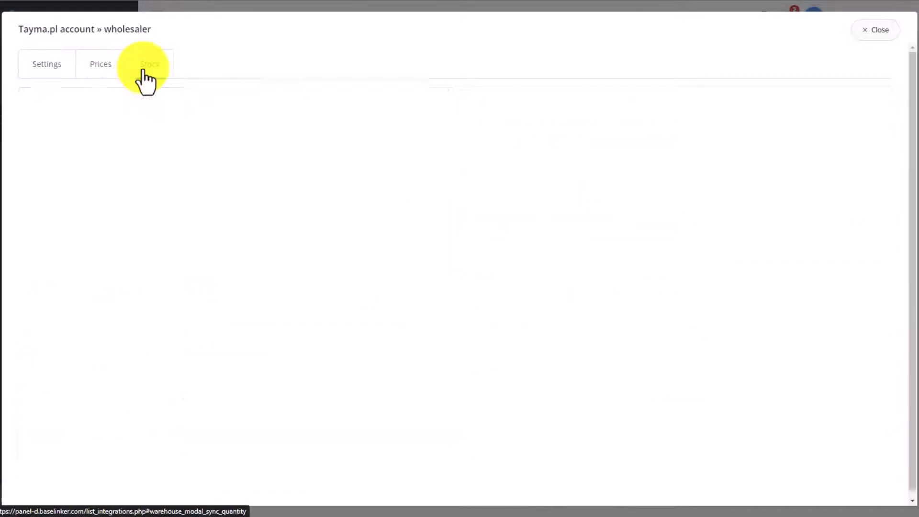
left_click(876, 31)
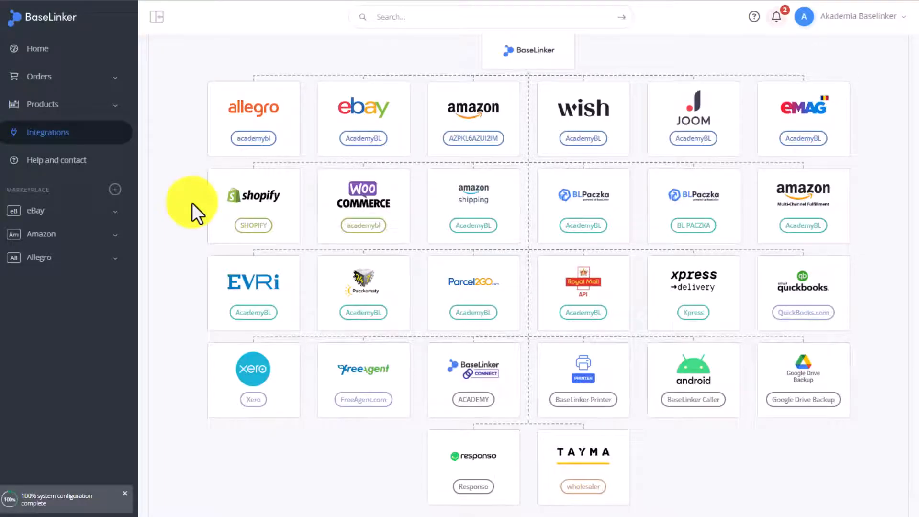
- Open the Shopify shop's stock synchronization settings and compare the BaseLinker-as-parent and shop-as-parent options
left_click(241, 197)
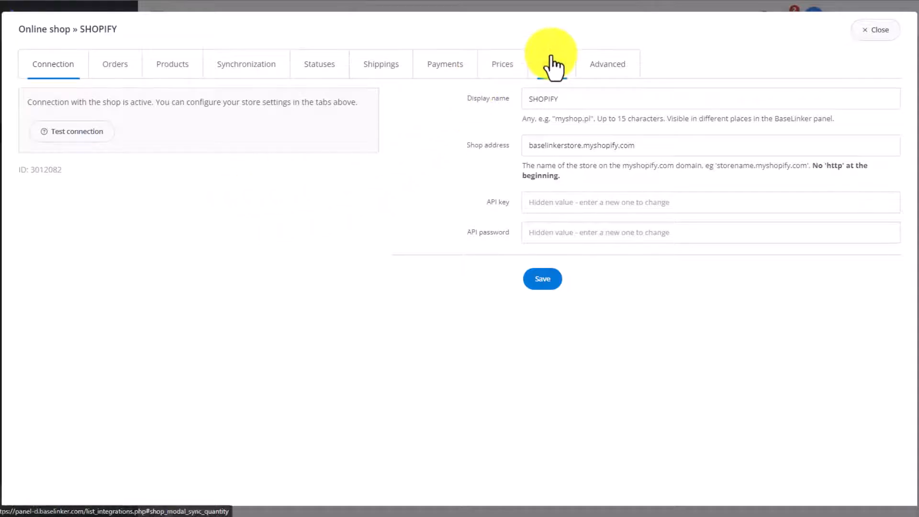
left_click(553, 65)
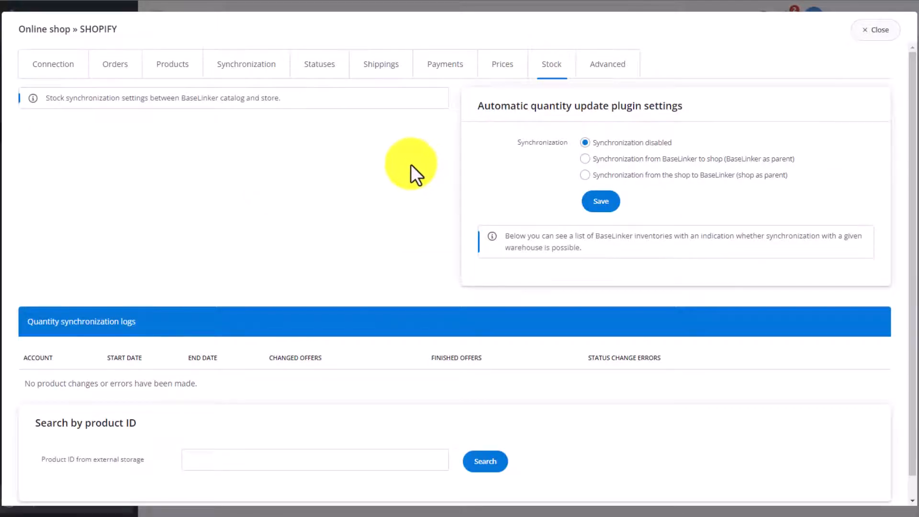
left_click(781, 160)
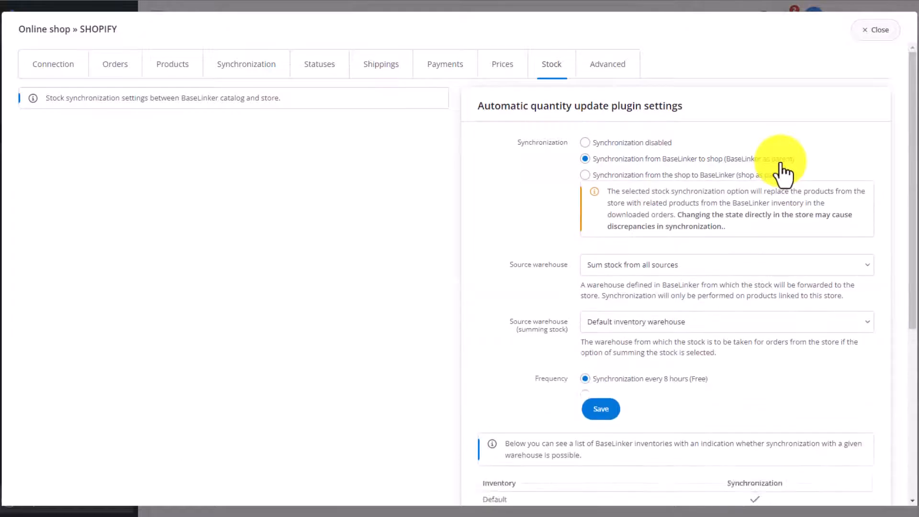
left_click(658, 175)
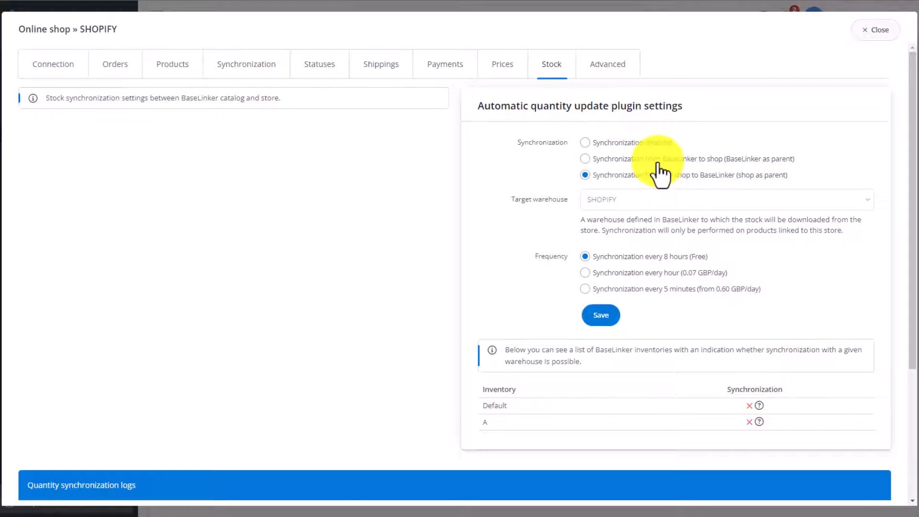
left_click(658, 163)
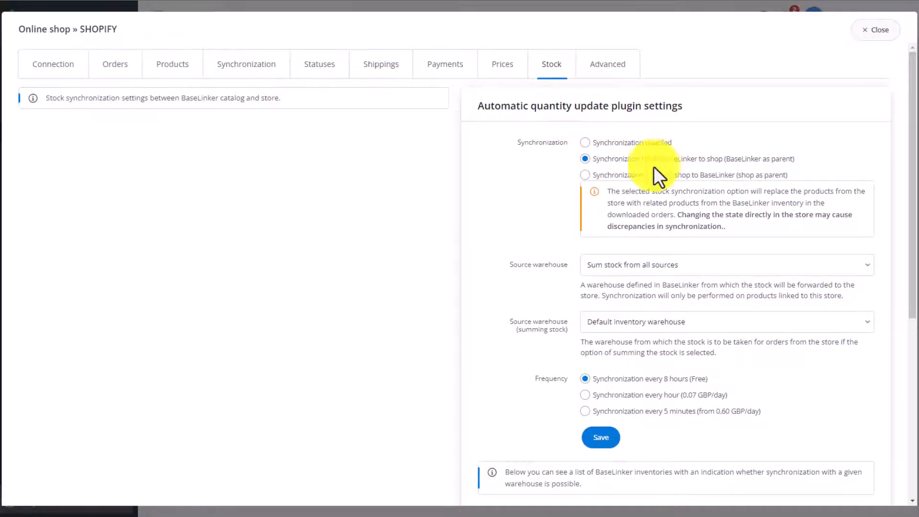
scroll(499, 209, "down", 2)
scroll(499, 202, "up", 2)
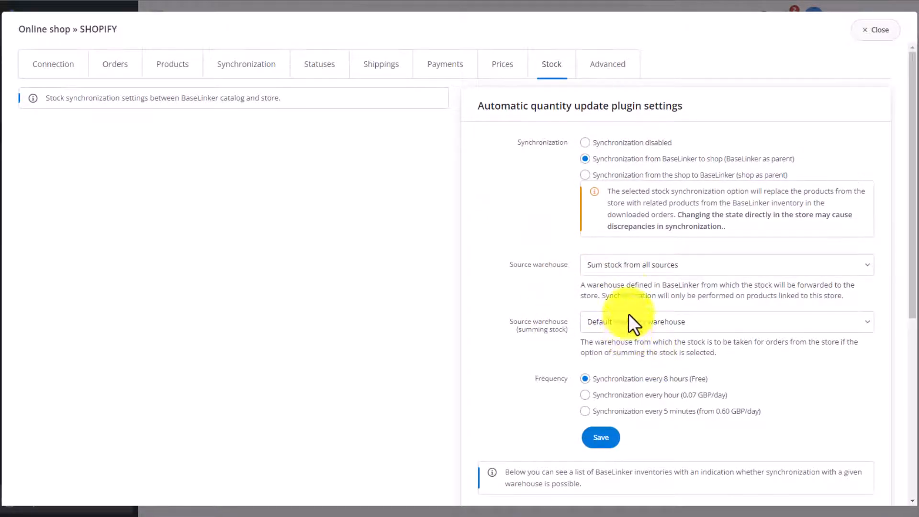
- Review the available source warehouse options and the summing-stock source warehouse options for the Shopify synchronization
left_click(703, 265)
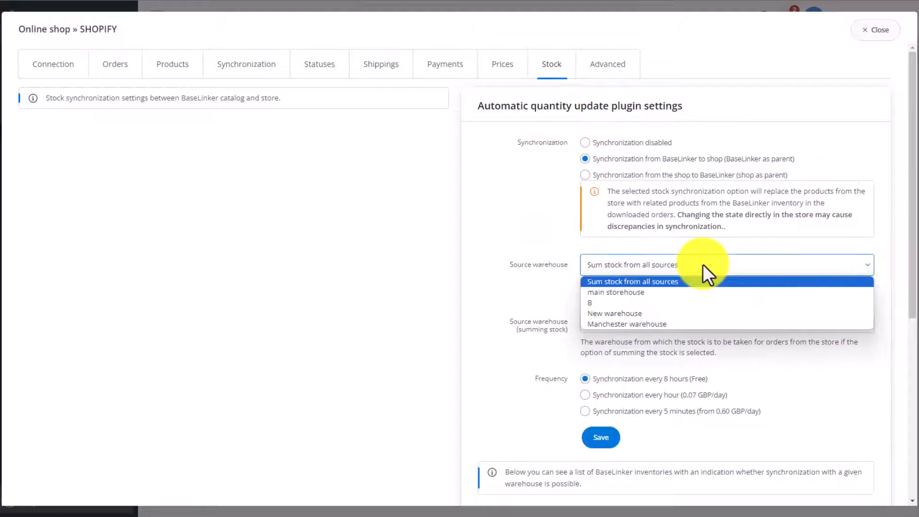
left_click(703, 264)
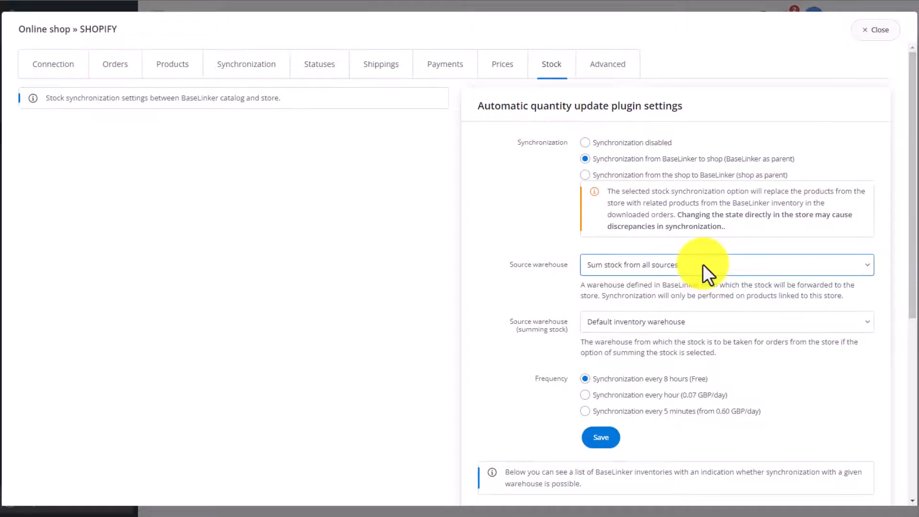
left_click(690, 321)
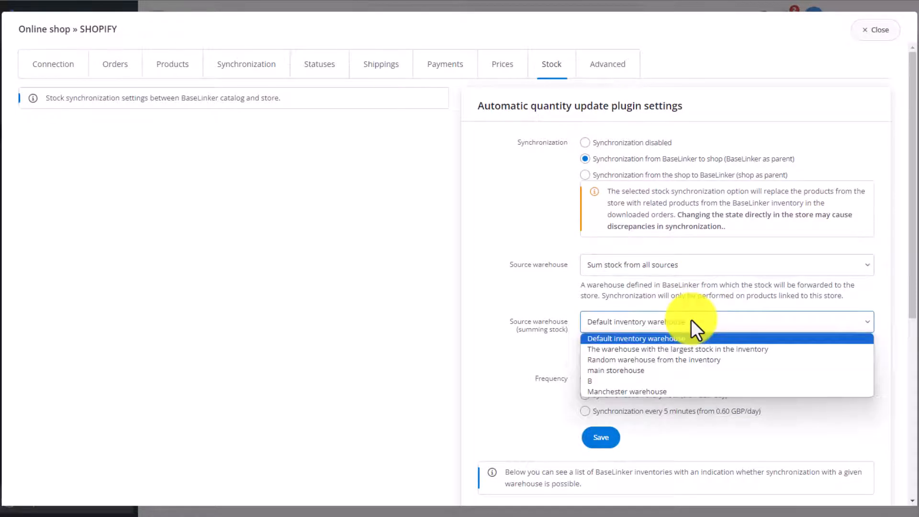
left_click(691, 320)
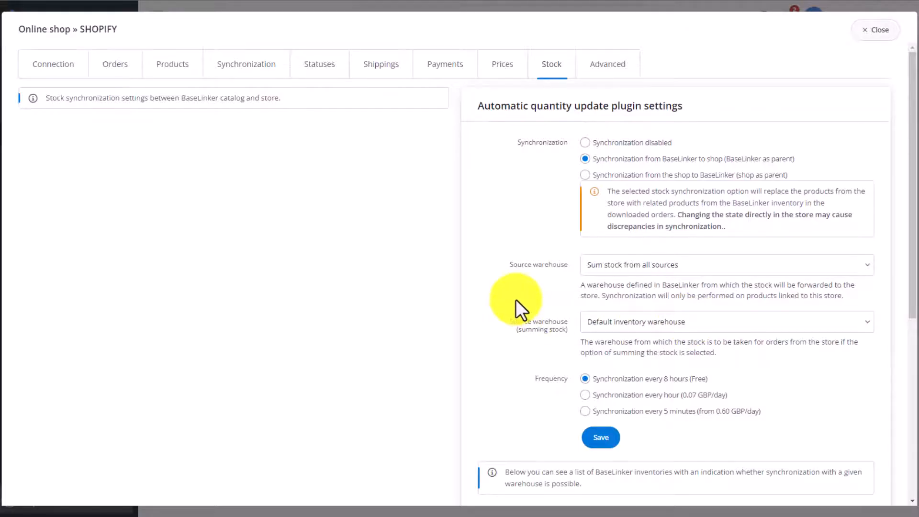
- Examine the shop-to-BaseLinker stock synchronization option and the Default inventory's synchronization availability, and close the Shopify settings without saving
left_click(689, 175)
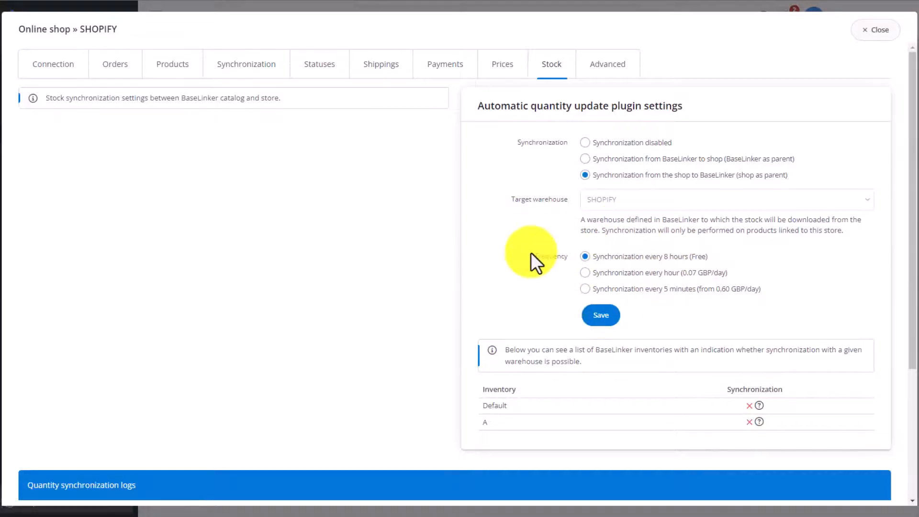
mouse_move(759, 408)
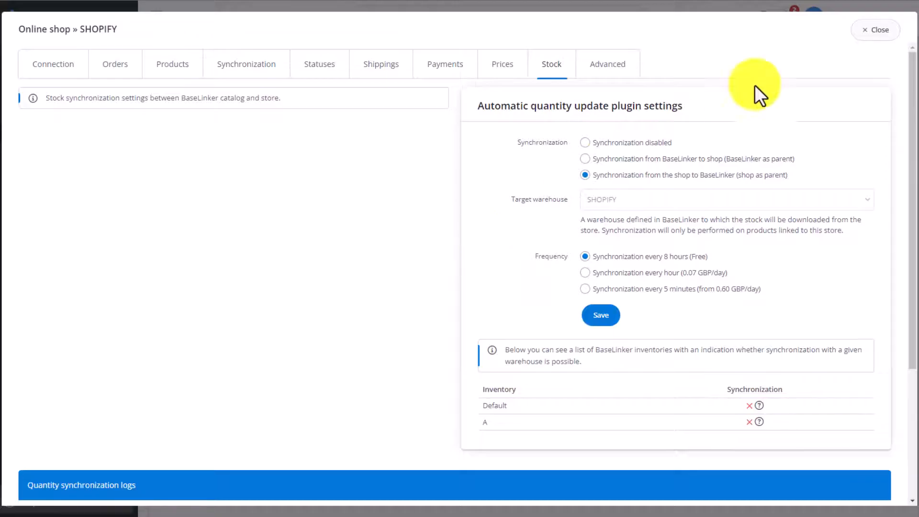
left_click(869, 32)
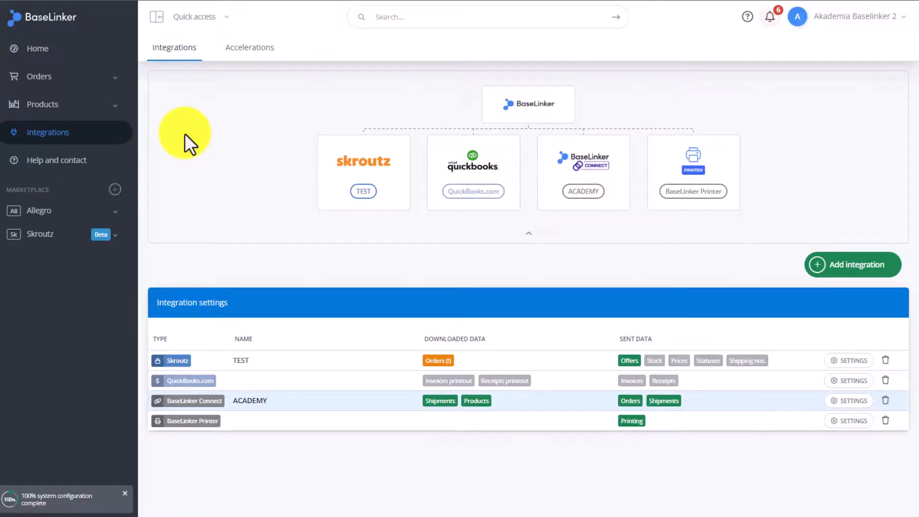
- Review the BaseLinker Connect integration's stock settings and set its price synchronization to run from BaseLinker Connect to BaseLinker
left_click(577, 177)
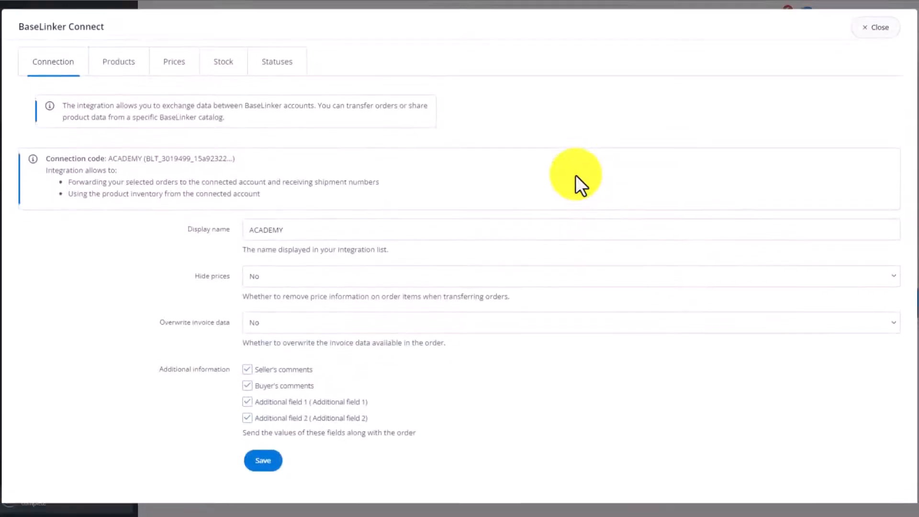
left_click(230, 70)
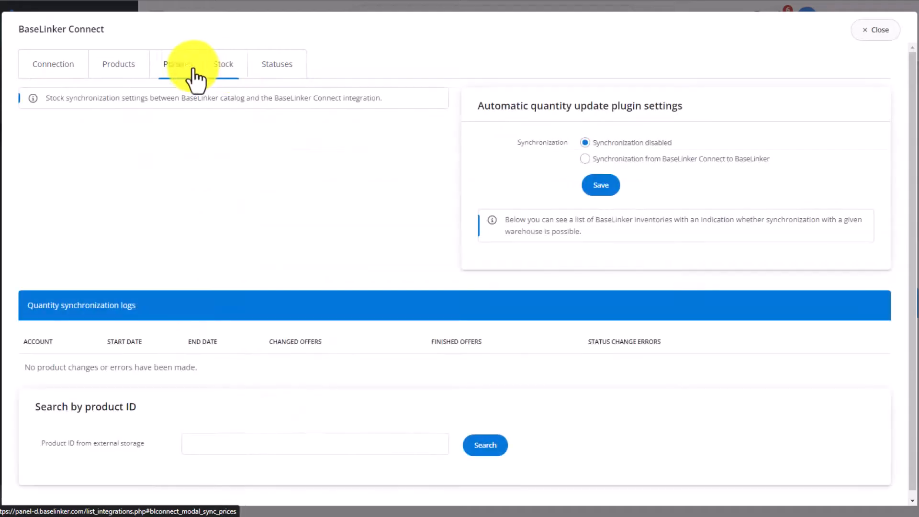
left_click(187, 69)
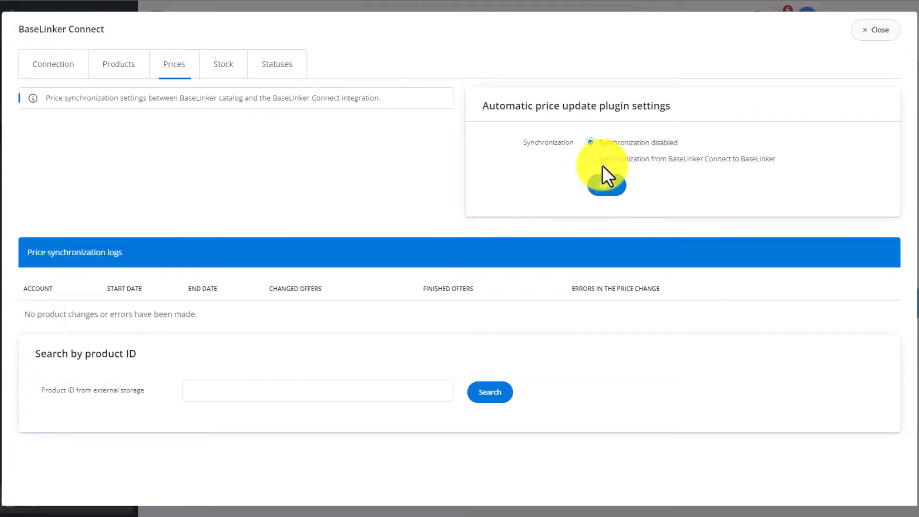
left_click(626, 162)
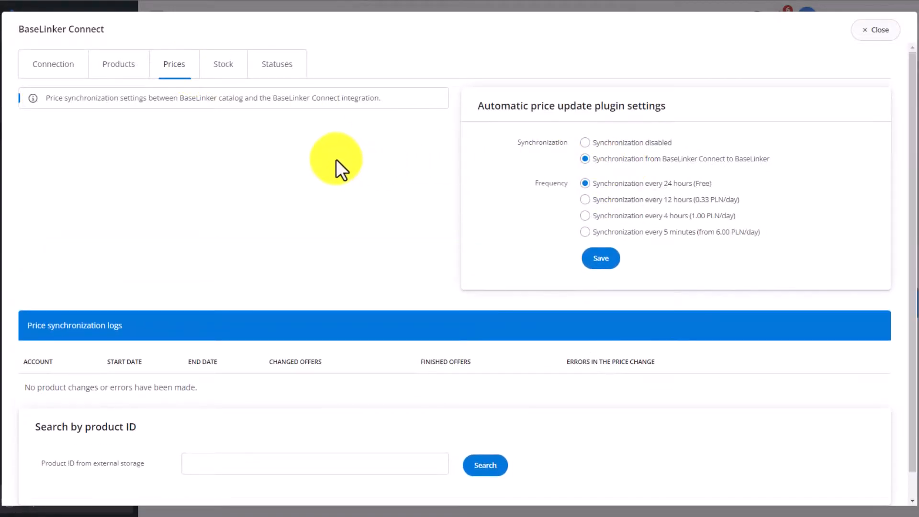